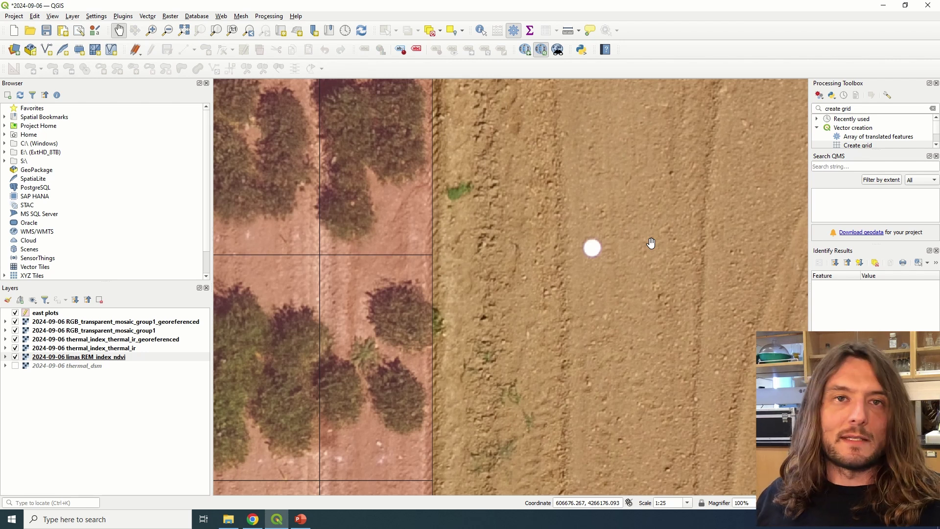
# Examine the east plots grid over the RGB mosaic, from the white marker beside the plots out to the whole field
pyautogui.scroll(-2, 651, 243)
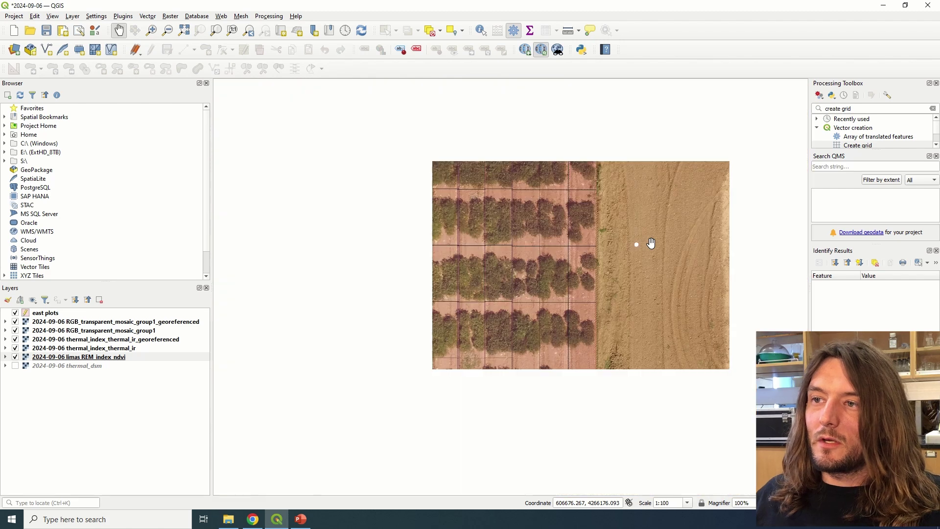
pyautogui.moveTo(651, 244); pyautogui.dragTo(657, 279)
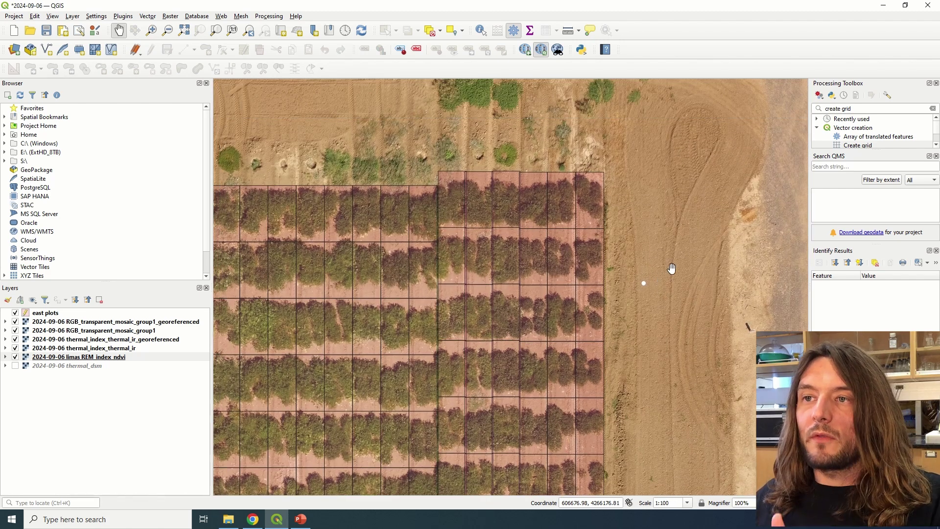
pyautogui.scroll(-1, 672, 268)
pyautogui.moveTo(671, 266); pyautogui.dragTo(688, 204)
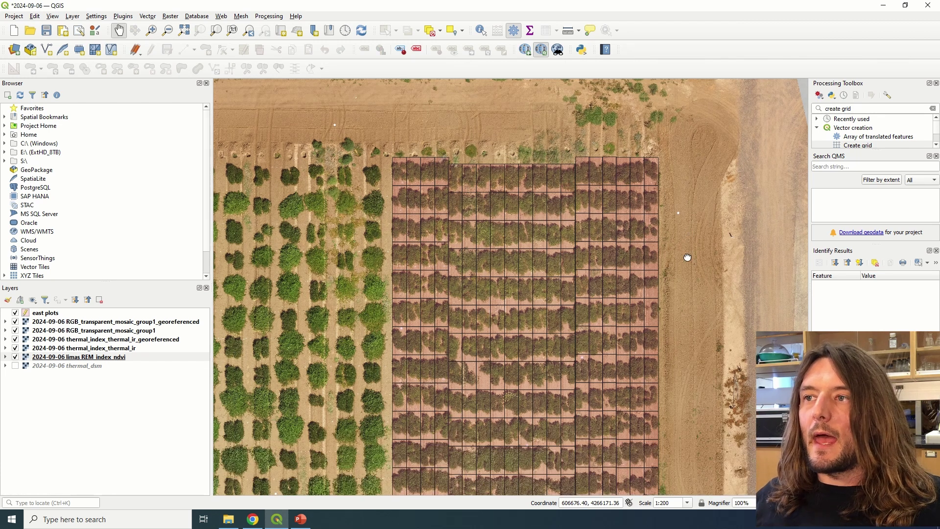
pyautogui.scroll(-1, 686, 258)
pyautogui.moveTo(686, 259); pyautogui.dragTo(749, 206)
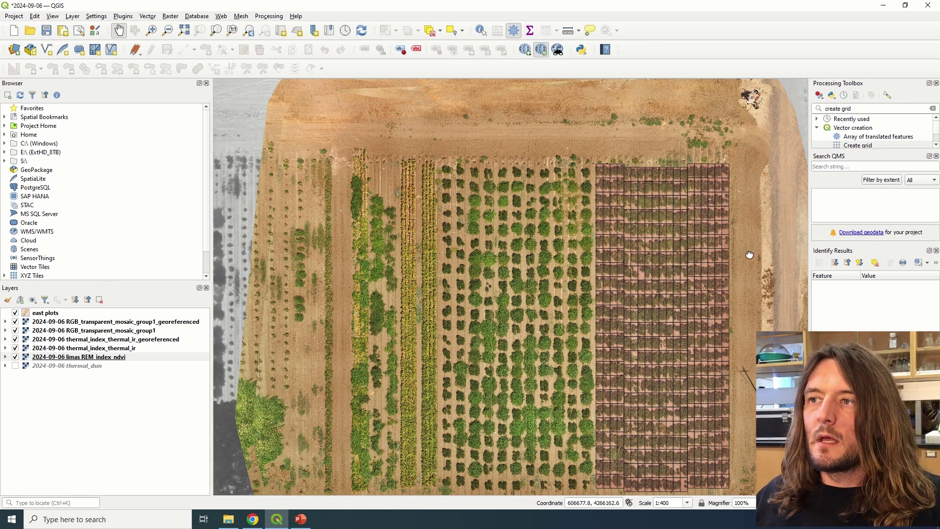
pyautogui.moveTo(749, 254); pyautogui.dragTo(746, 210)
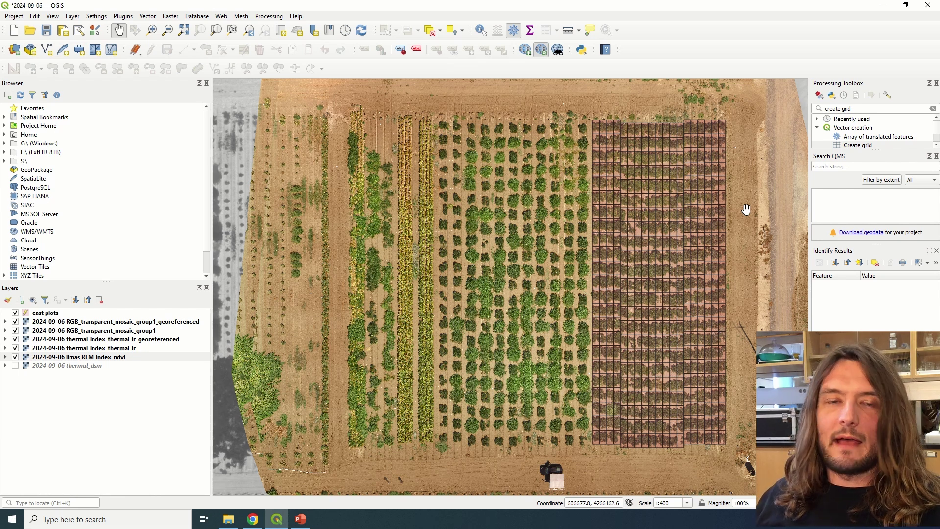
pyautogui.moveTo(751, 194); pyautogui.dragTo(744, 199)
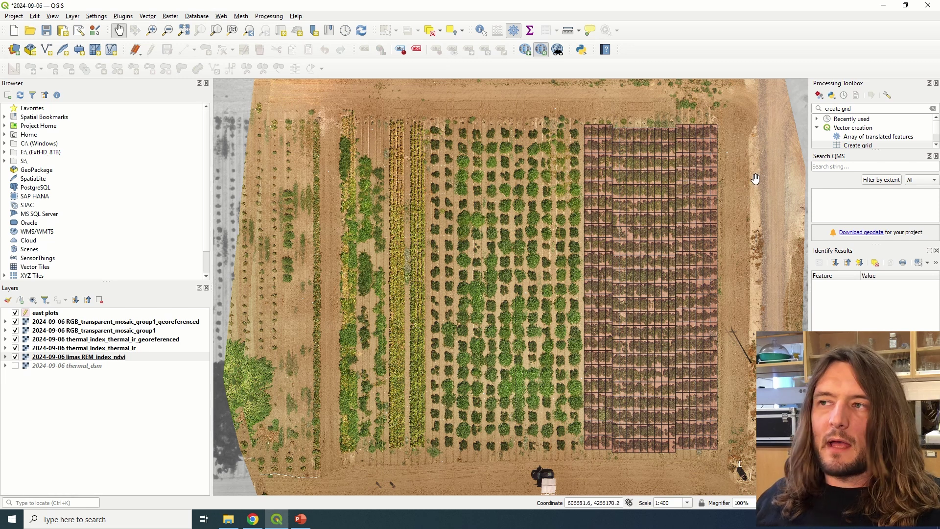
pyautogui.moveTo(755, 178); pyautogui.dragTo(720, 198)
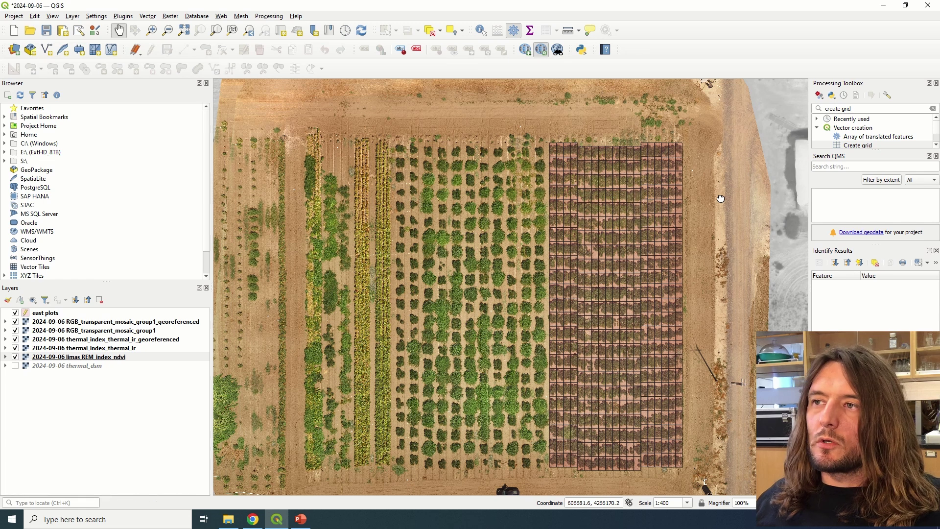
pyautogui.moveTo(719, 197); pyautogui.dragTo(689, 214)
# Open the Georeferencer and load the raster 2024-09-06 RGB_transparent_mosaic_group1
pyautogui.click(75, 17)
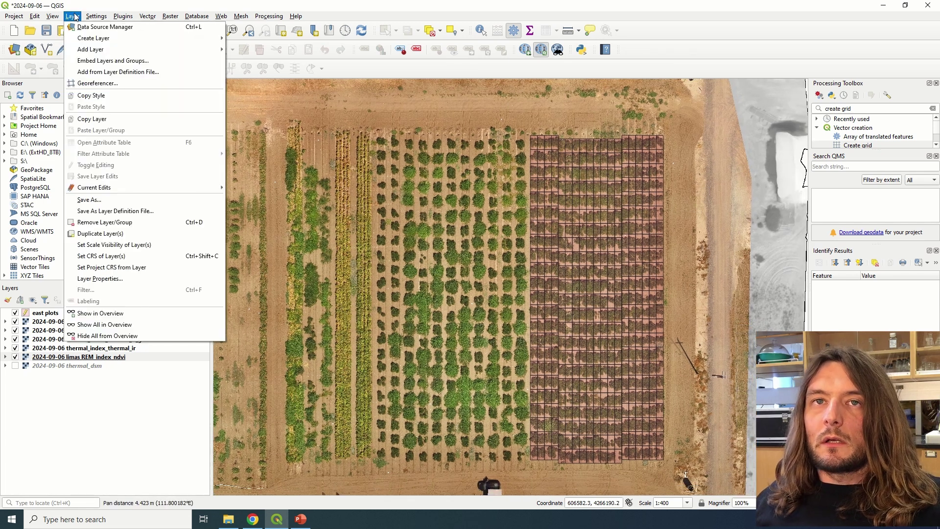
pyautogui.click(97, 84)
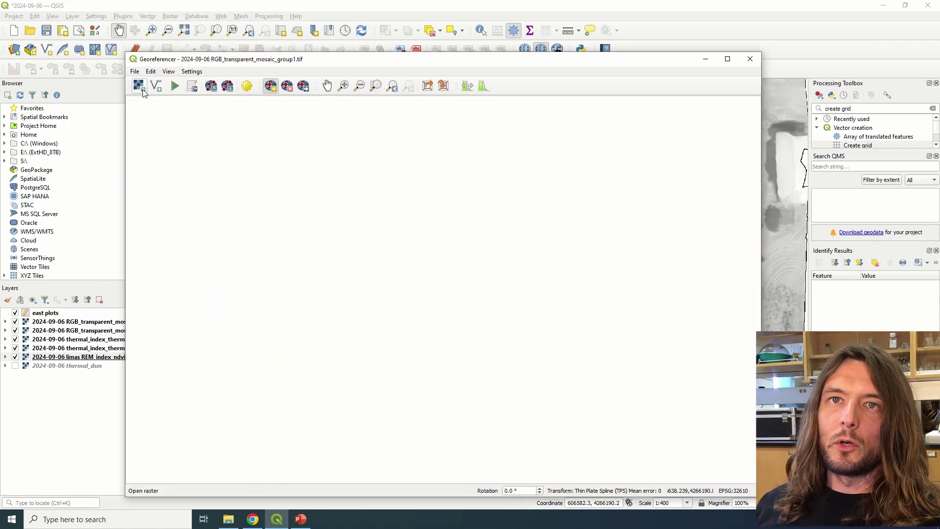
pyautogui.click(136, 74)
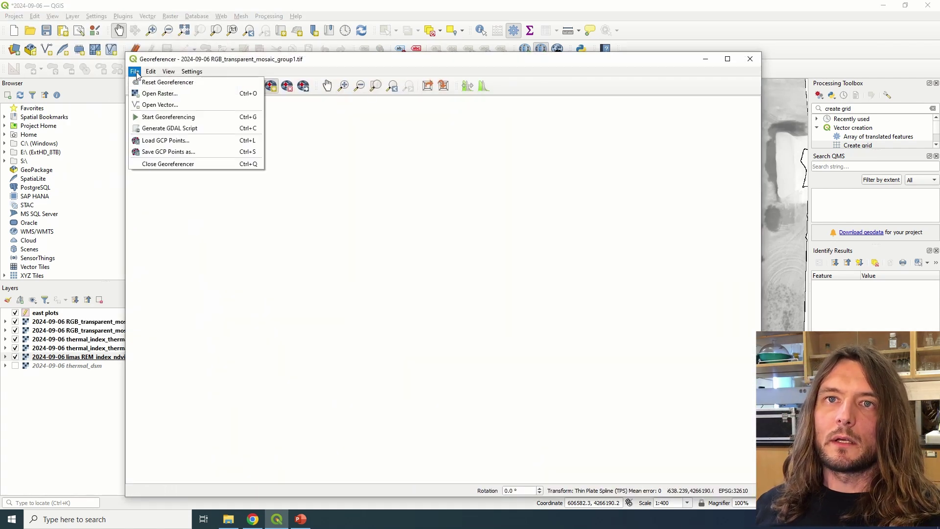
pyautogui.click(152, 93)
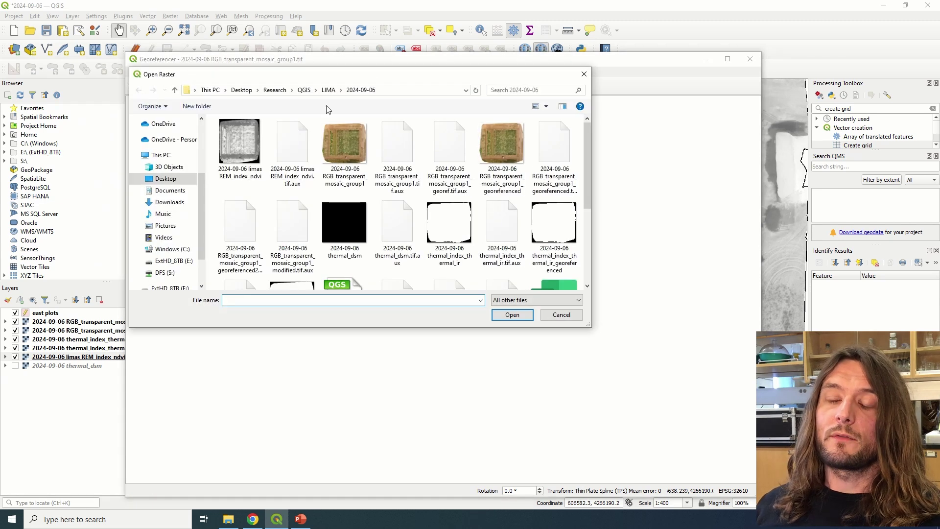
pyautogui.doubleClick(353, 148)
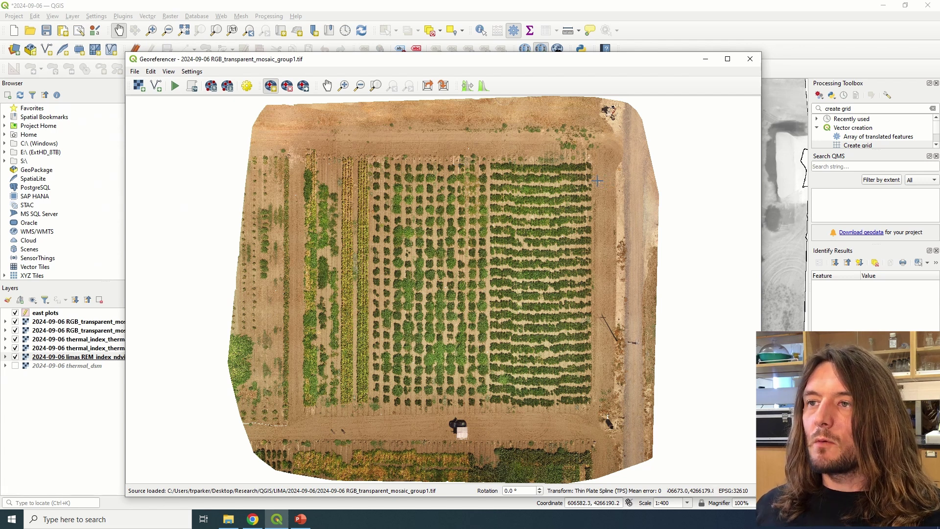
# Place a control point at the centre of the white marker just east of the plots and request its coordinates from the map canvas
pyautogui.scroll(5, 602, 182)
pyautogui.scroll(2, 575, 197)
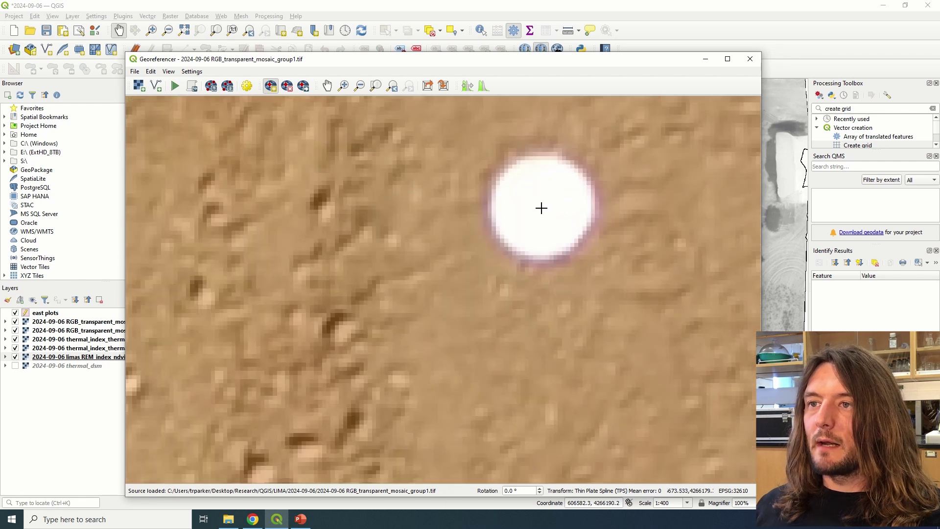
pyautogui.click(541, 206)
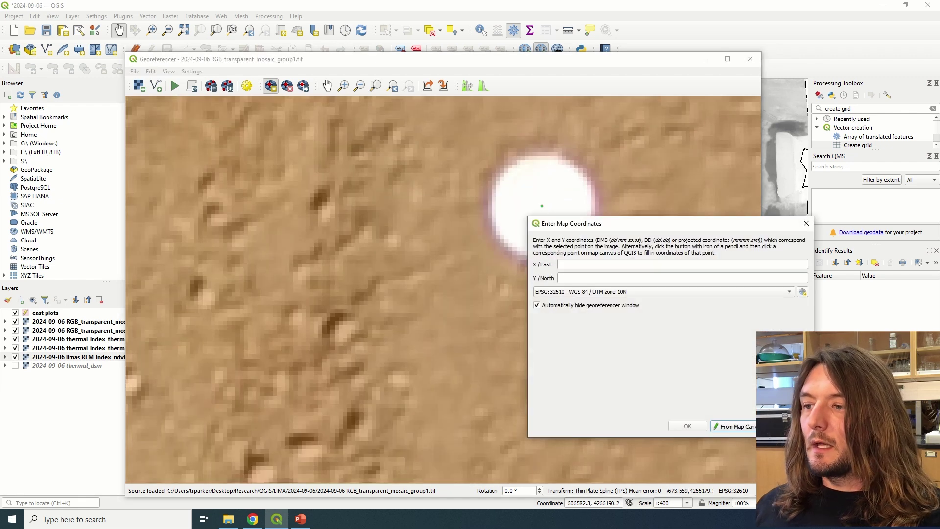
pyautogui.click(752, 428)
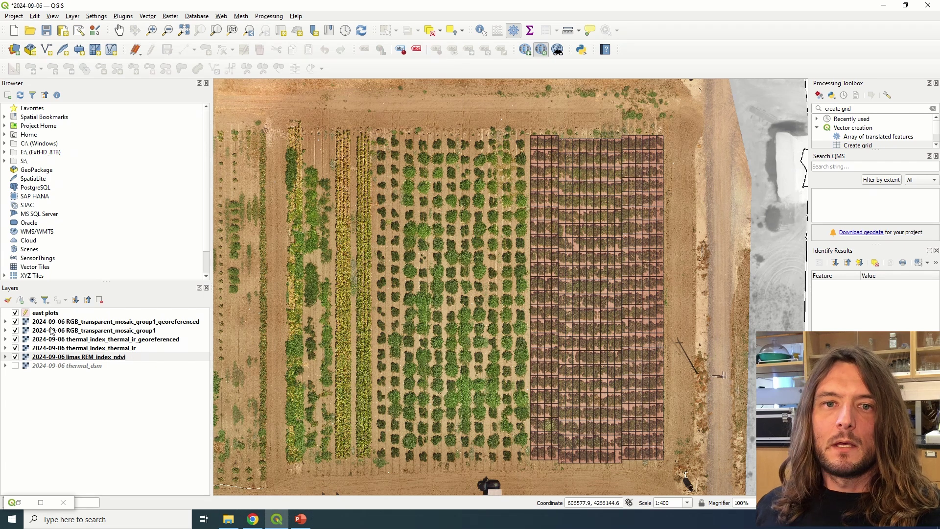
# Hide the east plots, both RGB mosaics and both thermal index layers so only the limas REM_index_ndvi layer is displayed
pyautogui.click(15, 323)
pyautogui.click(15, 331)
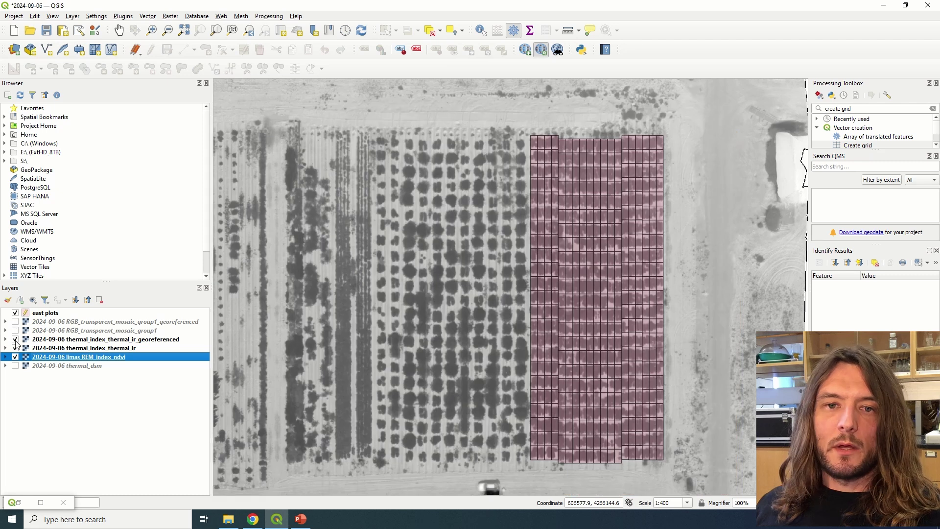
pyautogui.click(16, 339)
pyautogui.click(15, 348)
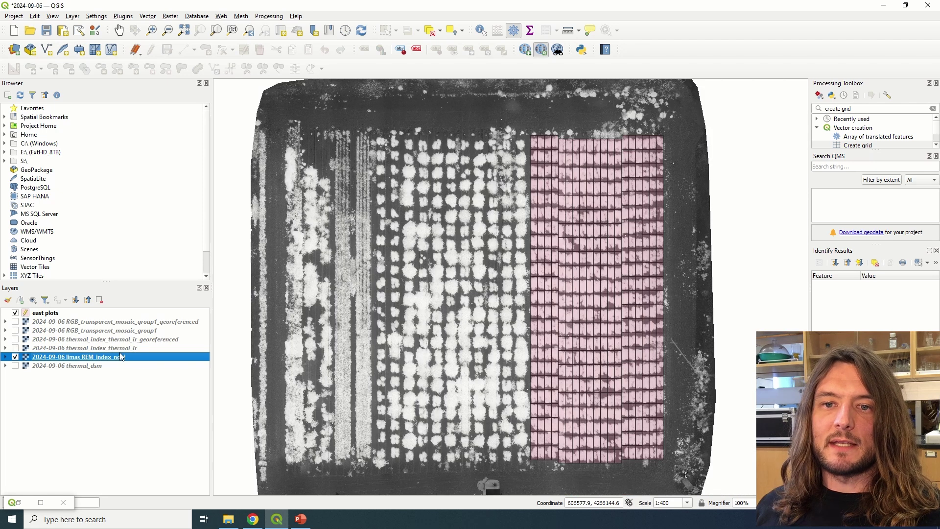
pyautogui.click(16, 313)
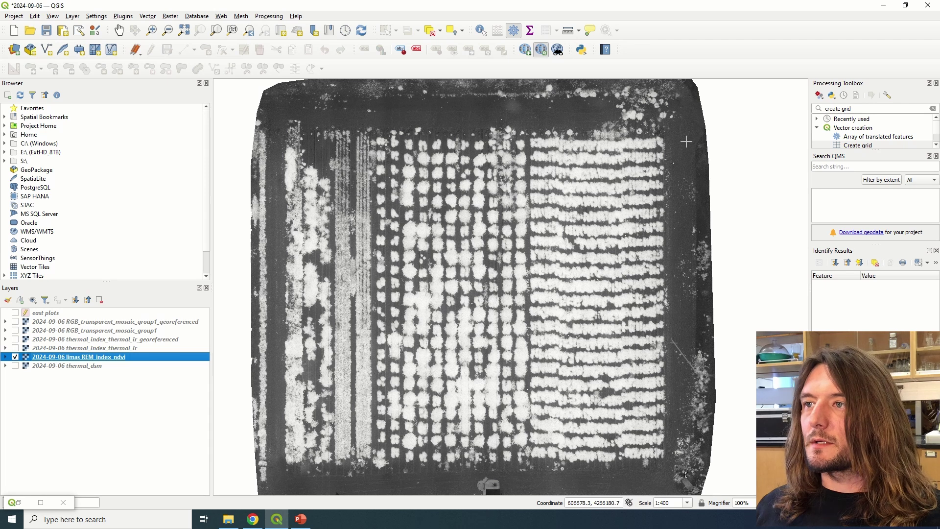
# Match the control point to the same white marker east of the plots on the NDVI layer and accept its coordinates
pyautogui.scroll(1, 674, 157)
pyautogui.scroll(3, 674, 159)
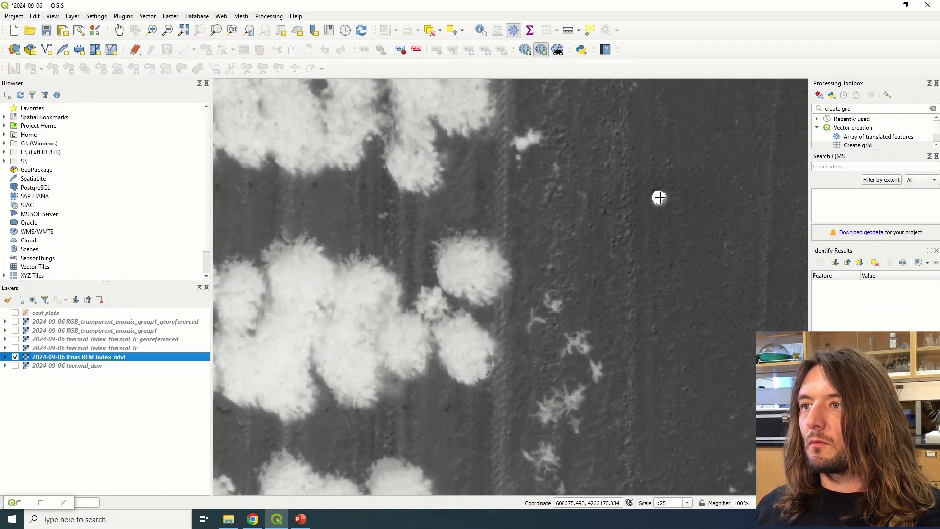
pyautogui.click(659, 196)
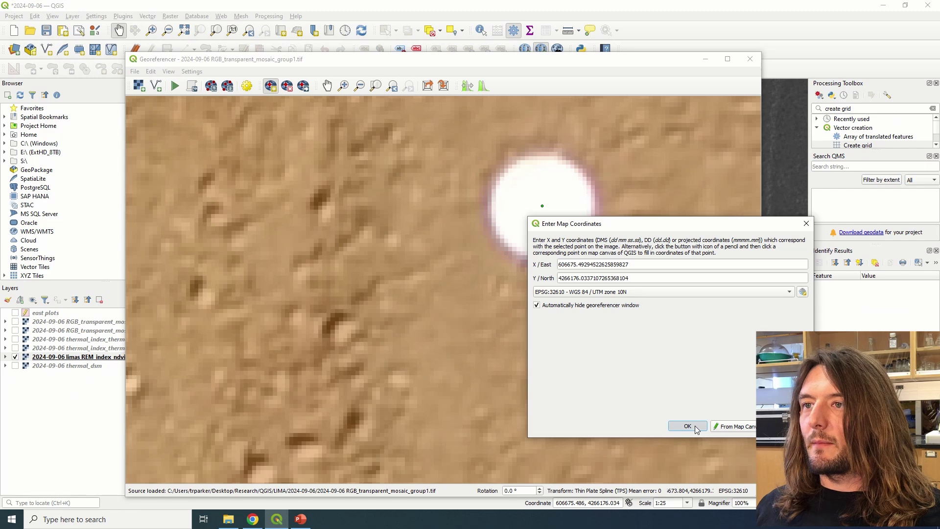
pyautogui.click(688, 426)
# Add a control point on the white marker in the bare strip north of the tree rows, matched to the same marker on the NDVI layer
pyautogui.scroll(-5, 620, 305)
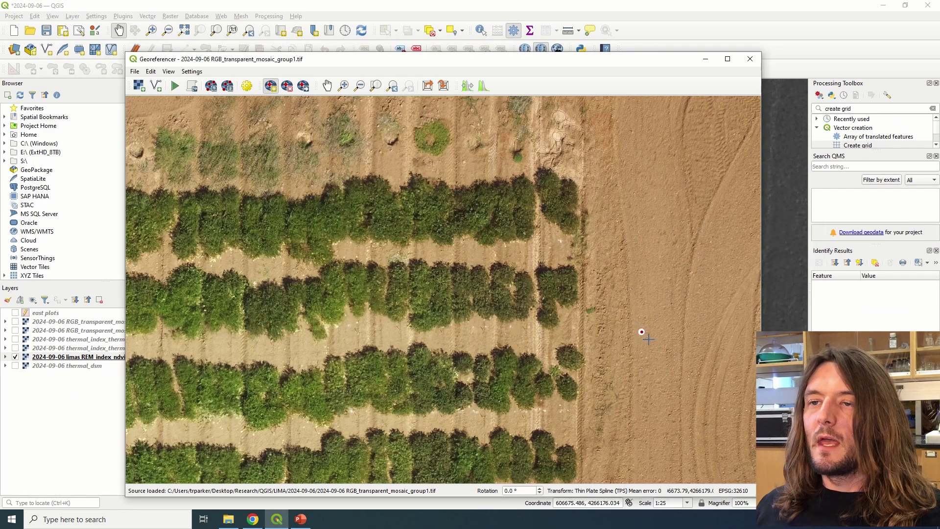
pyautogui.scroll(-3, 388, 248)
pyautogui.scroll(8, 382, 234)
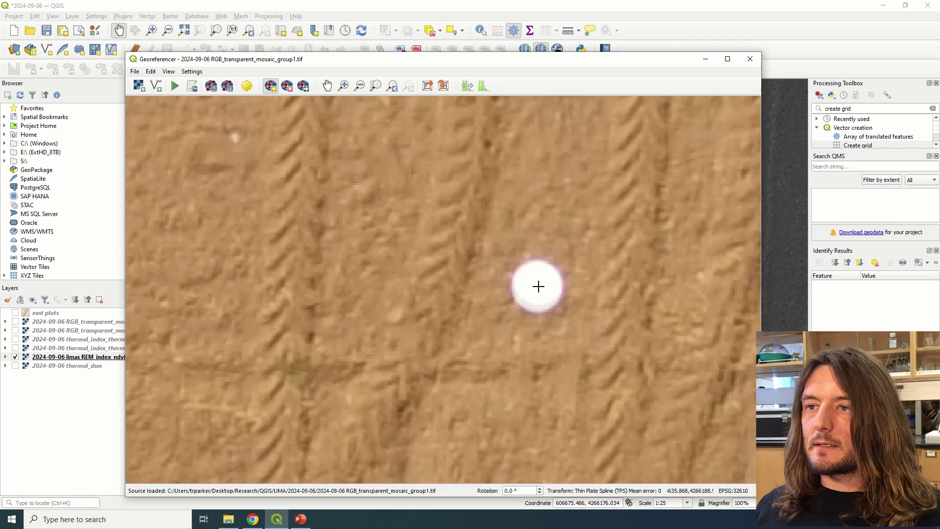
pyautogui.click(538, 288)
pyautogui.click(734, 424)
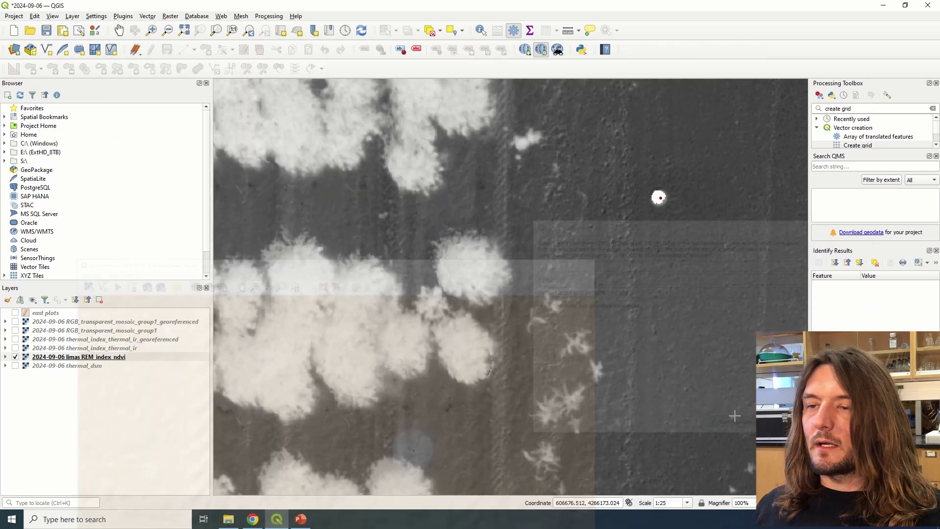
pyautogui.scroll(-5, 636, 279)
pyautogui.scroll(3, 634, 241)
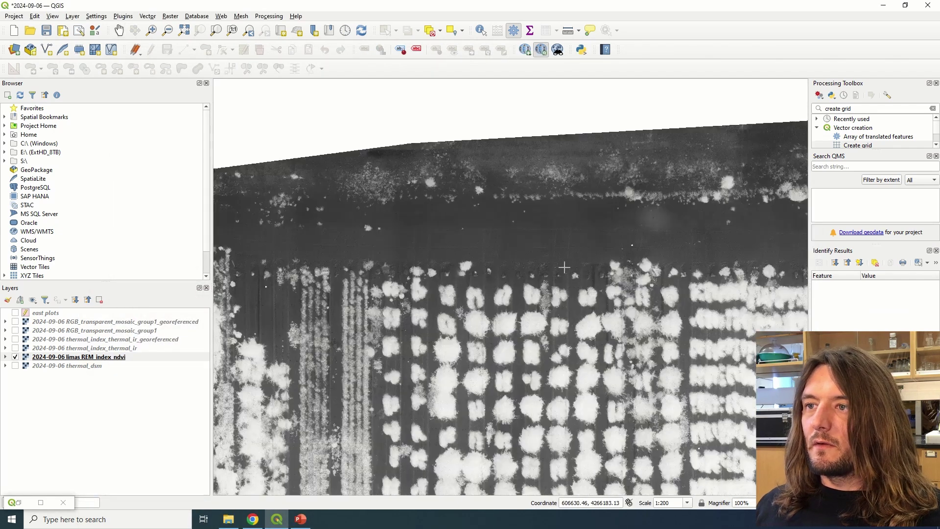
pyautogui.scroll(5, 634, 241)
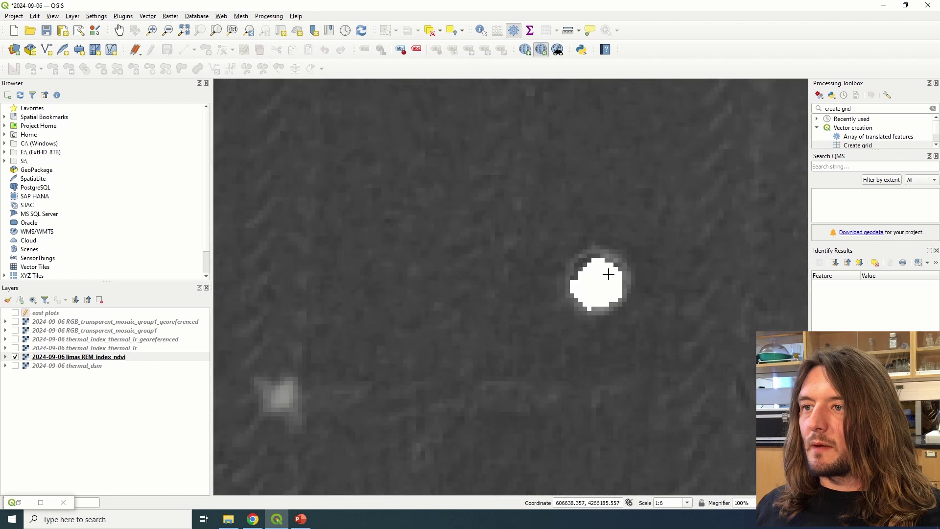
pyautogui.click(601, 283)
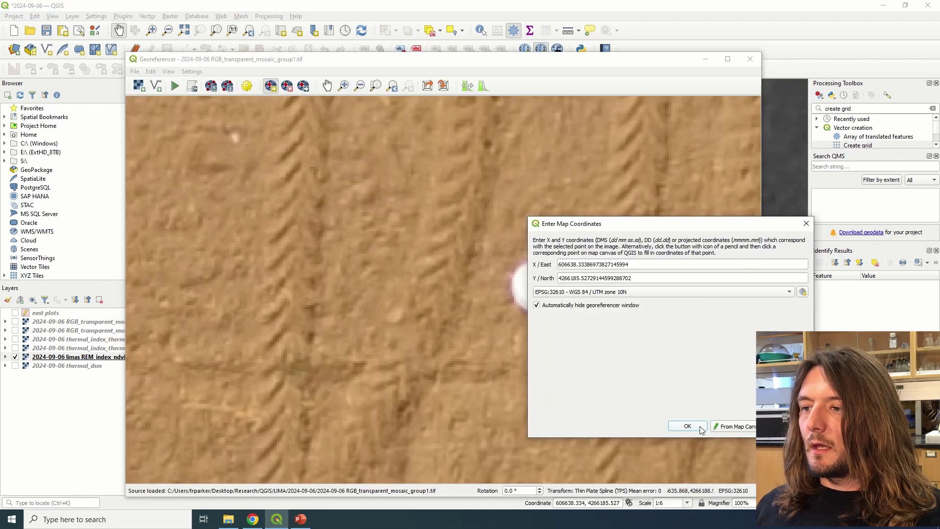
pyautogui.click(688, 426)
# Place a control point at the centre of the white marker between the bare rows near the field's northwest corner
pyautogui.scroll(-10, 646, 304)
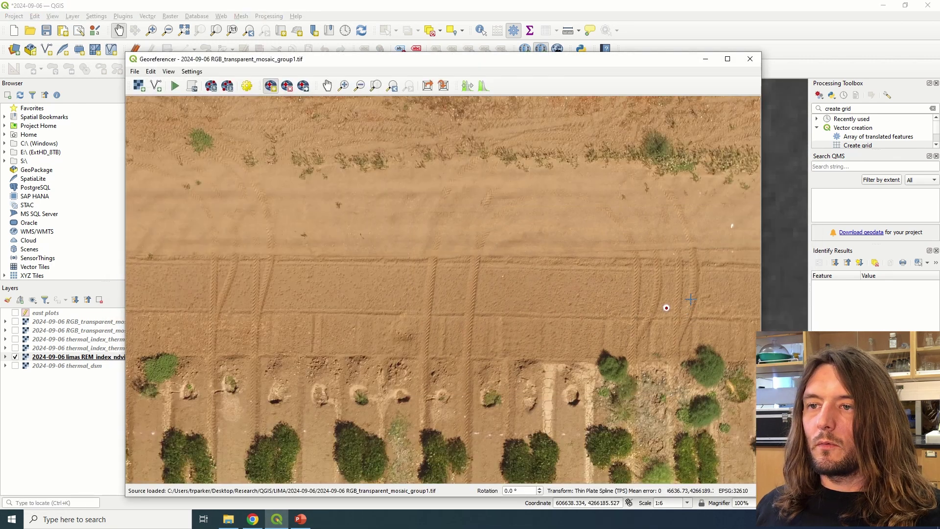
pyautogui.scroll(-2, 689, 272)
pyautogui.scroll(5, 504, 297)
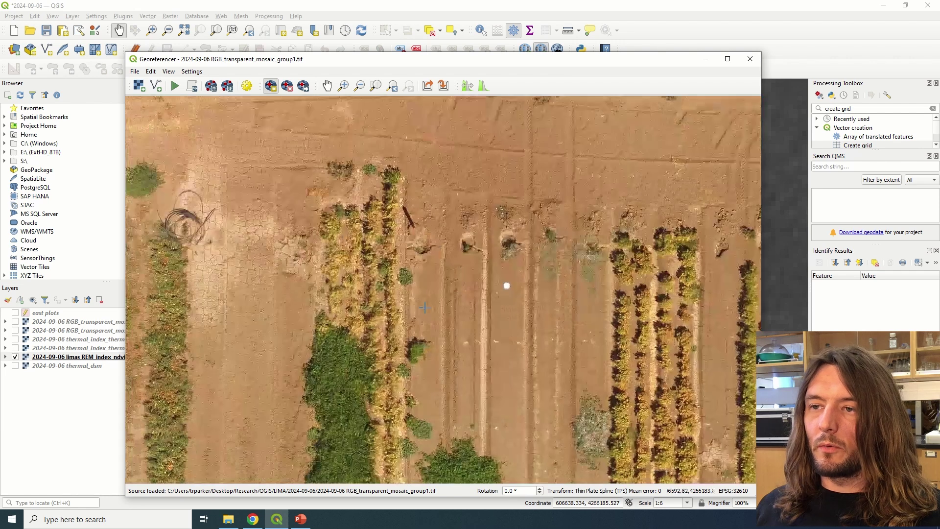
pyautogui.scroll(2, 504, 297)
pyautogui.scroll(3, 510, 273)
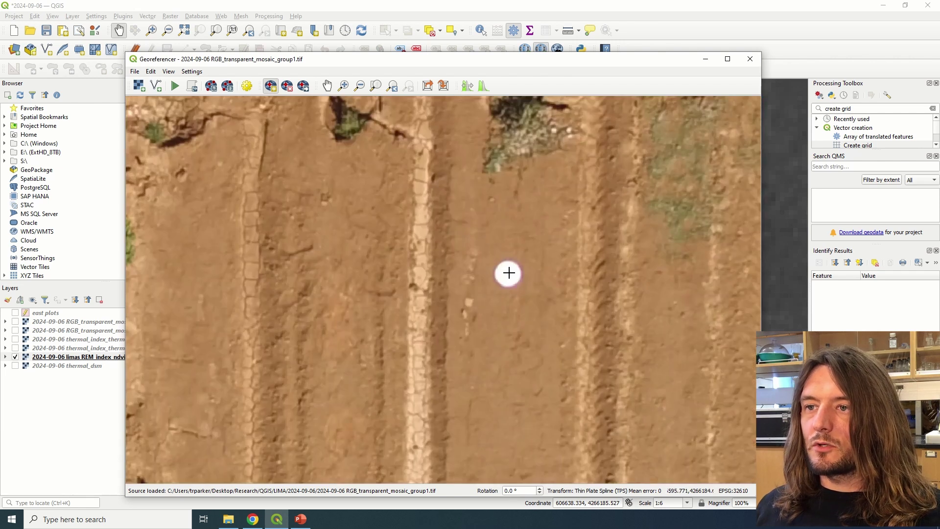
pyautogui.click(508, 274)
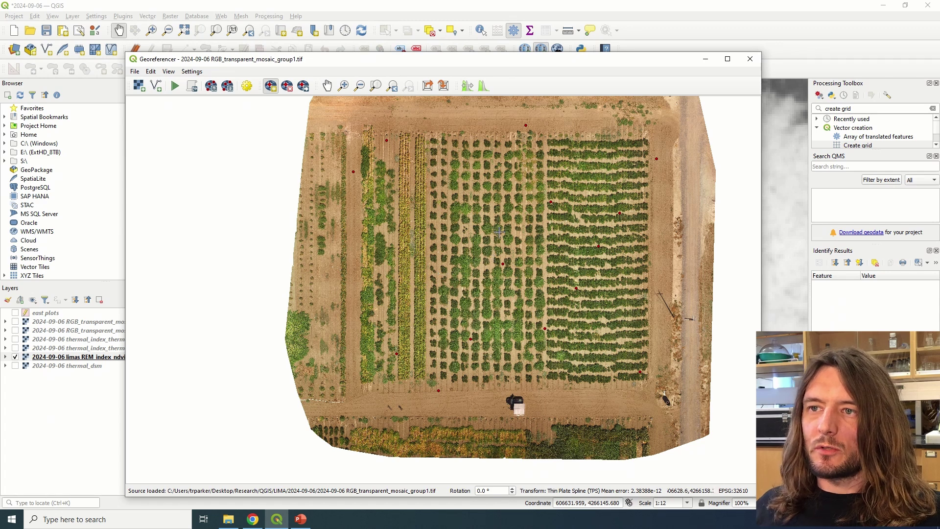
# Add a control point on the small post just south of the western crop rows, taking its coordinates from the map canvas
pyautogui.scroll(-1, 498, 231)
pyautogui.scroll(5, 513, 356)
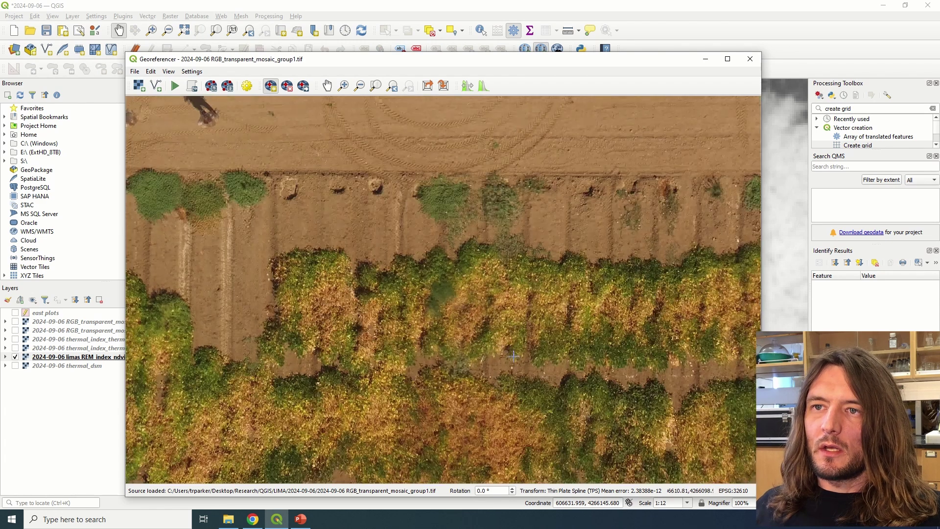
pyautogui.scroll(-3, 513, 359)
pyautogui.scroll(2, 306, 274)
pyautogui.scroll(-2, 287, 285)
pyautogui.scroll(4, 382, 284)
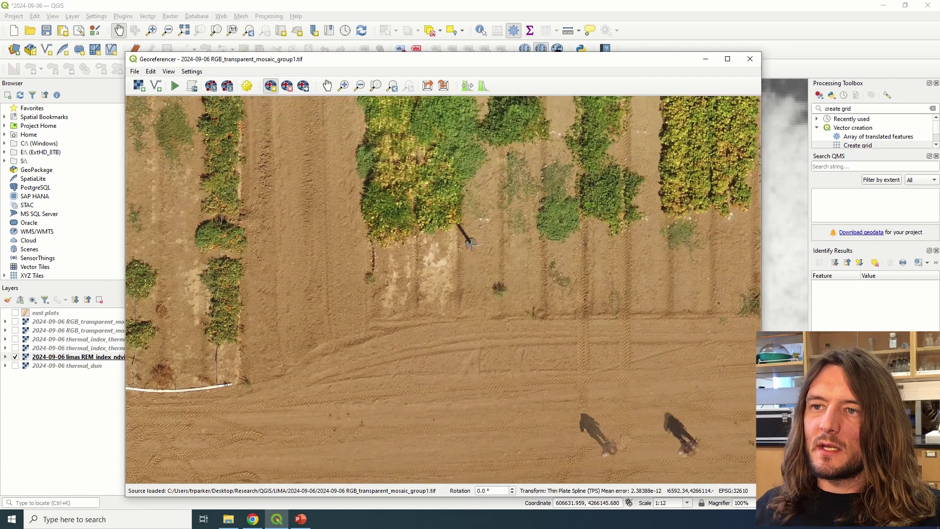
pyautogui.scroll(1, 472, 244)
pyautogui.scroll(1, 472, 244)
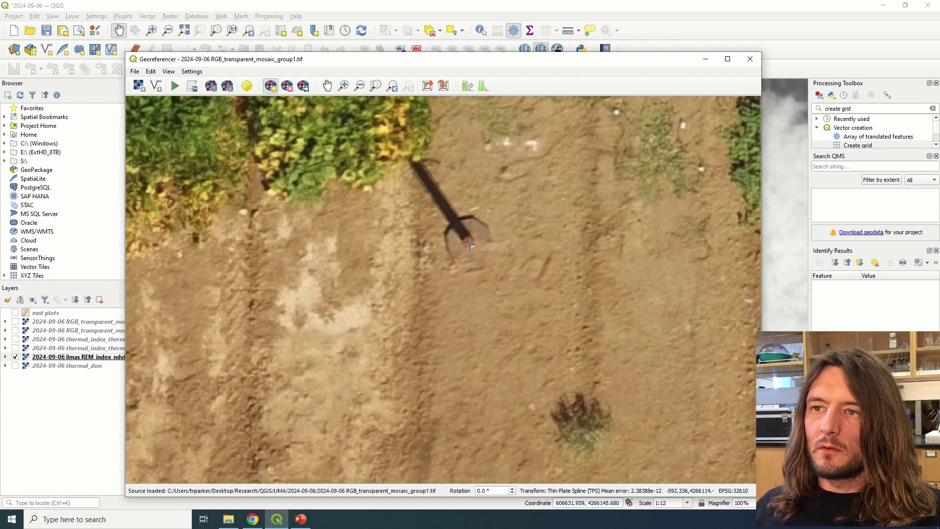
pyautogui.click(469, 245)
pyautogui.click(729, 427)
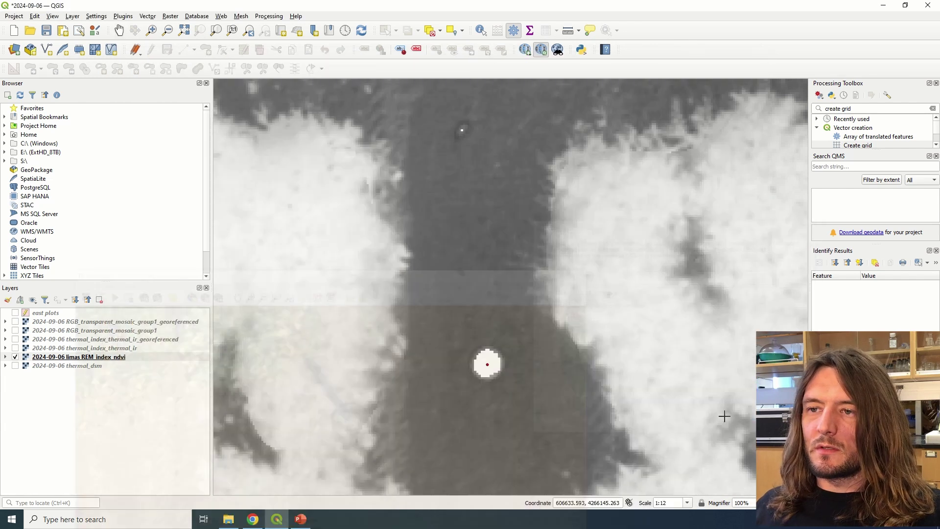
# Match the control point to the same post near the field's southwest corner on the NDVI layer and accept its coordinates
pyautogui.scroll(-5, 661, 300)
pyautogui.scroll(5, 603, 325)
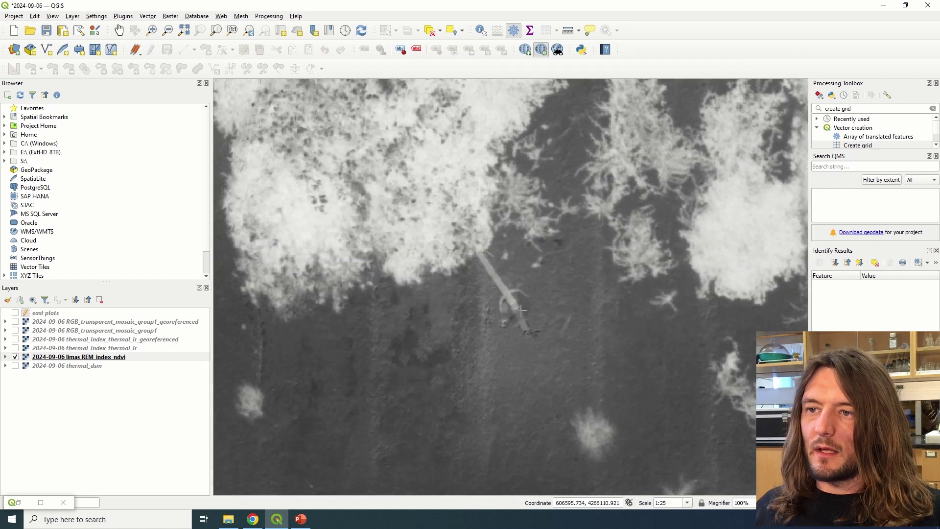
pyautogui.click(517, 308)
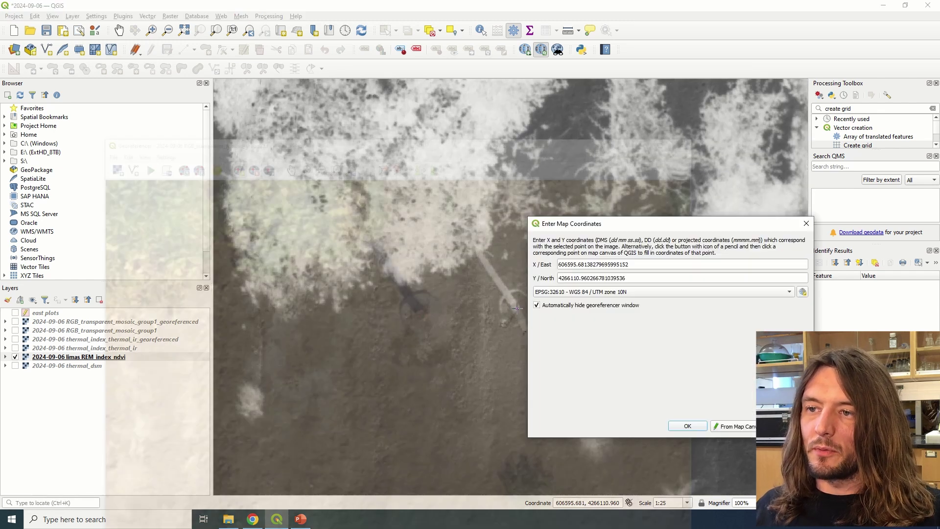
pyautogui.click(686, 425)
# Choose Thin Plate Spline as the transformation type and Cubic (4x4 Kernel) as the resampling method in the transformation settings
pyautogui.scroll(-5, 519, 337)
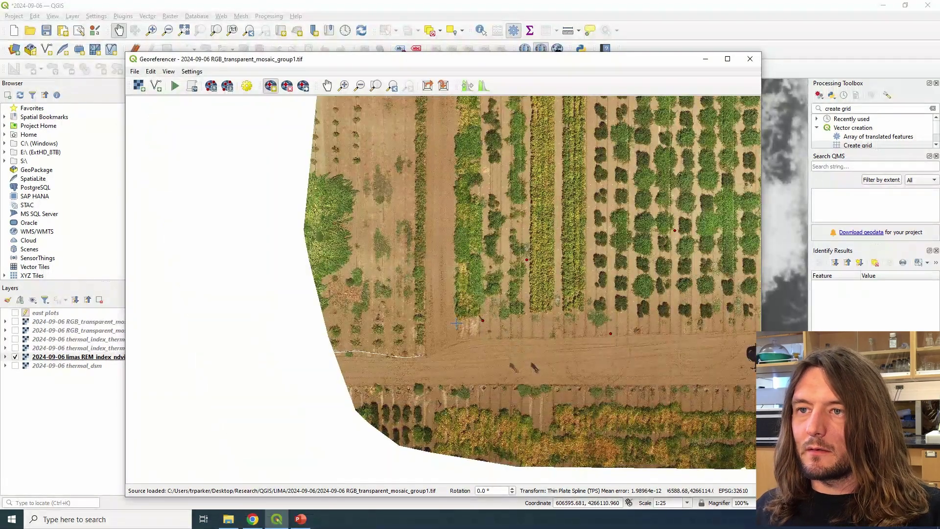
pyautogui.scroll(-4, 458, 324)
pyautogui.scroll(2, 512, 249)
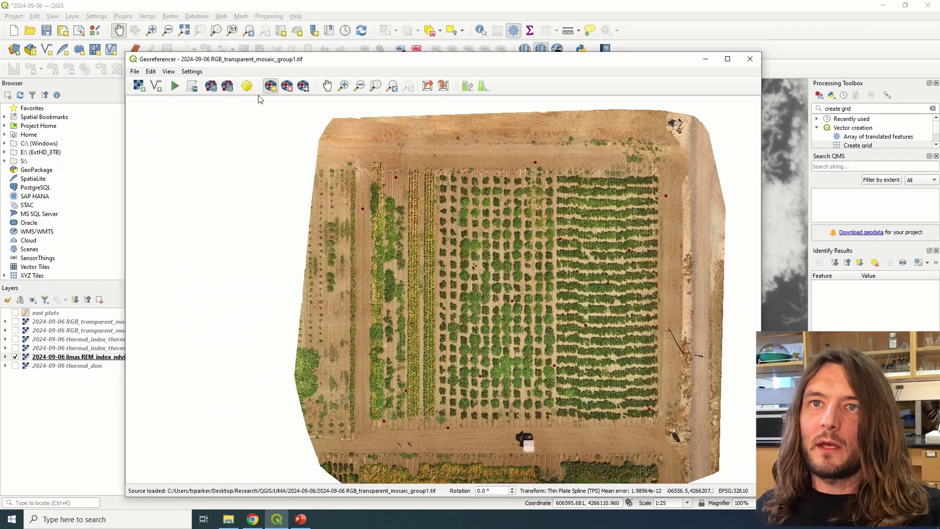
pyautogui.click(192, 72)
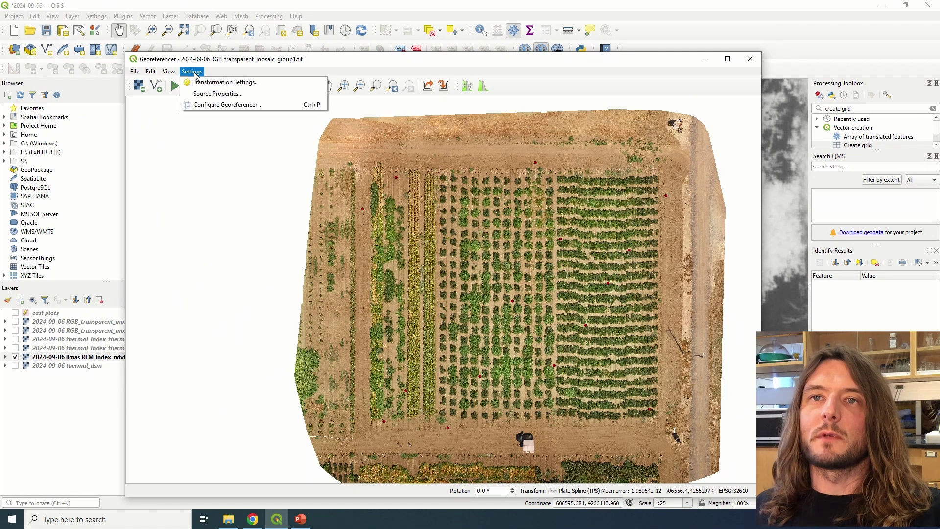
pyautogui.click(205, 83)
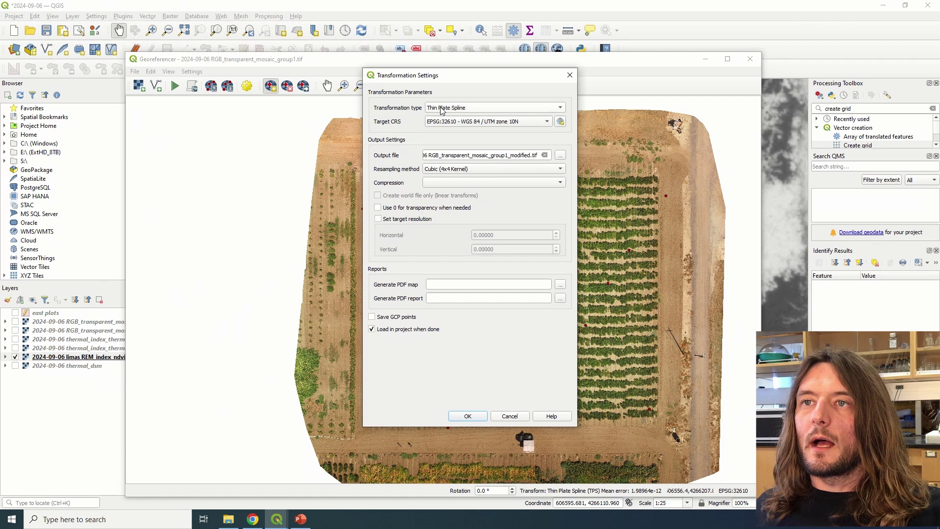
pyautogui.click(442, 110)
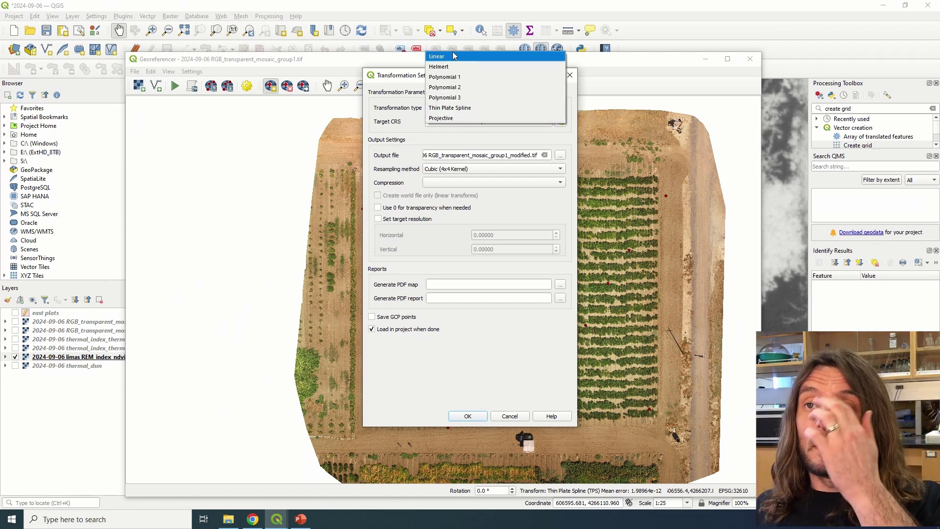
pyautogui.click(461, 108)
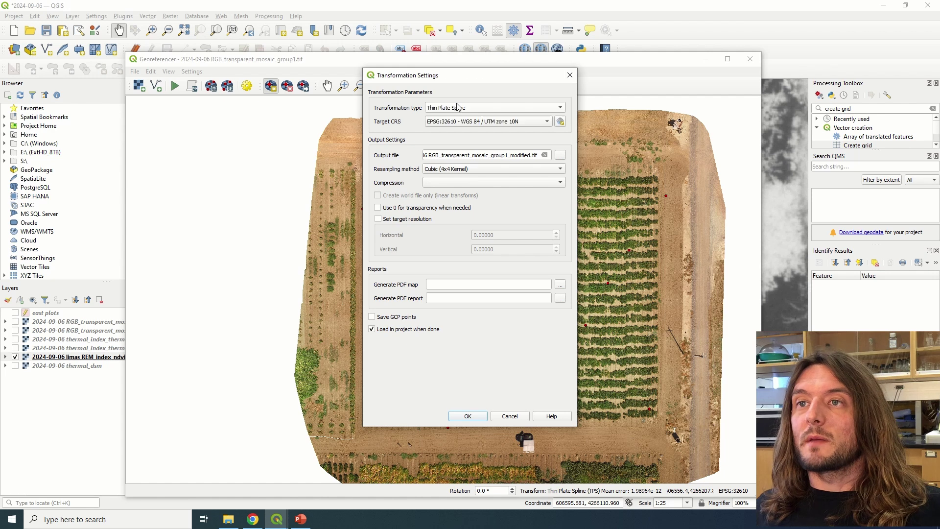
pyautogui.click(504, 173)
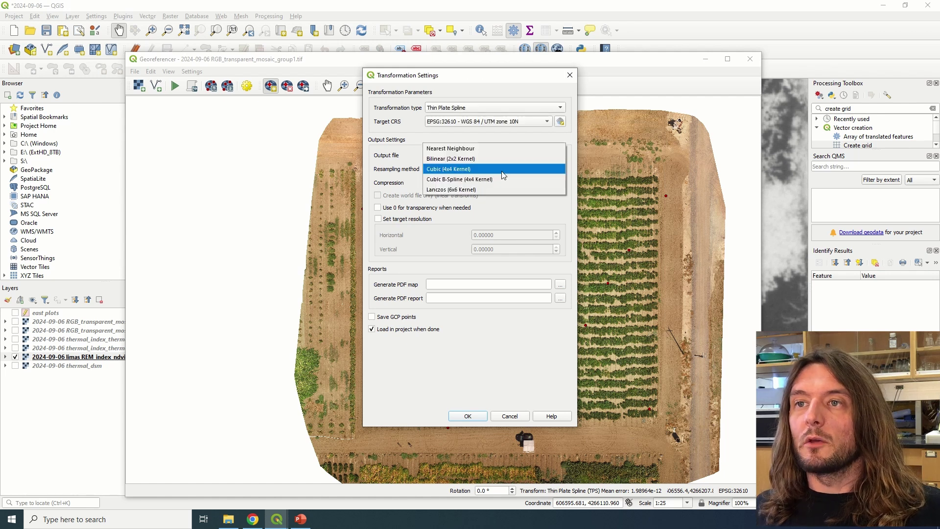
pyautogui.click(504, 172)
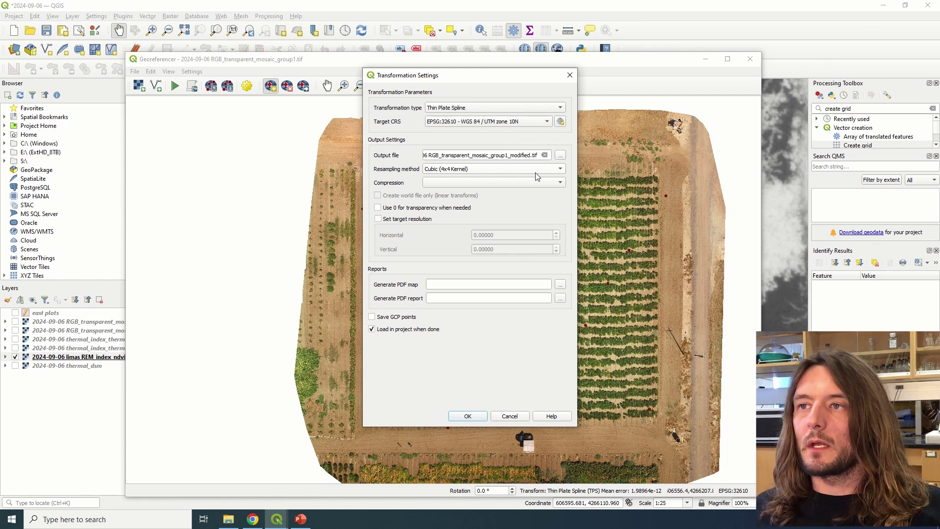
# Name the output file 2024-09-06 RGB_transparent_mosaic_group1_georeferenced2 in the 2024-09-06 folder and accept the transformation settings
pyautogui.click(560, 159)
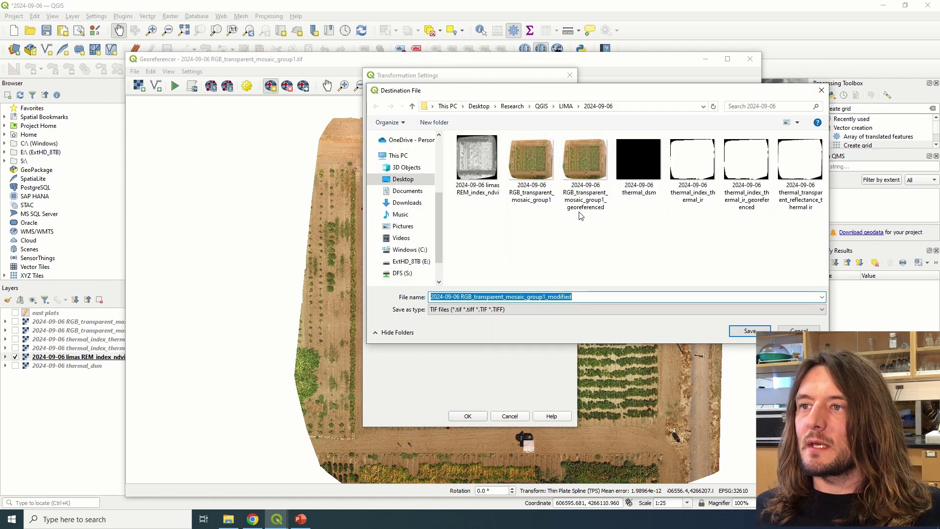
pyautogui.click(585, 161)
pyautogui.click(597, 295)
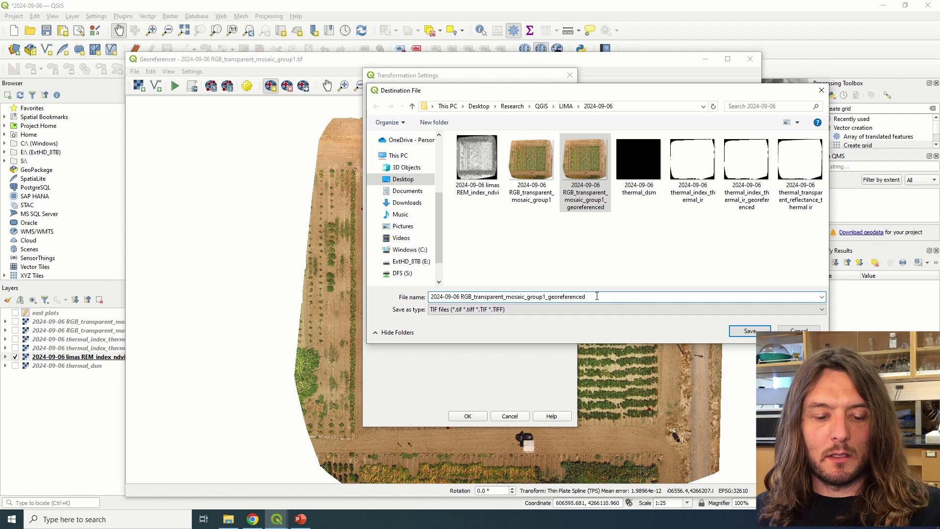
pyautogui.write('2')
pyautogui.click(752, 334)
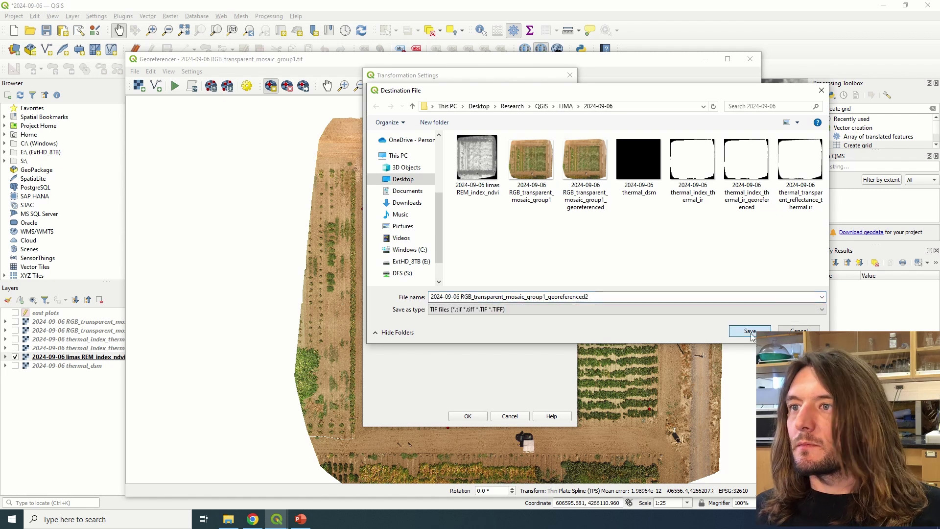
pyautogui.click(751, 333)
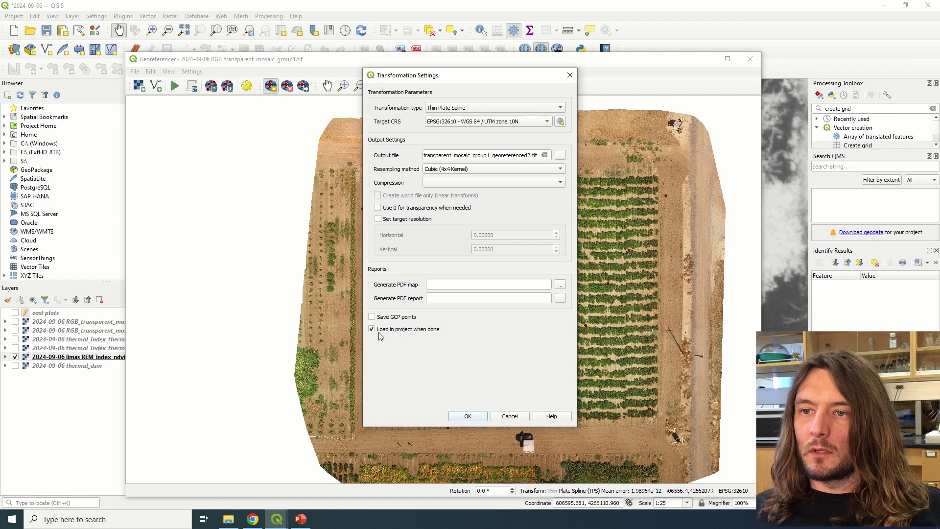
pyautogui.click(475, 419)
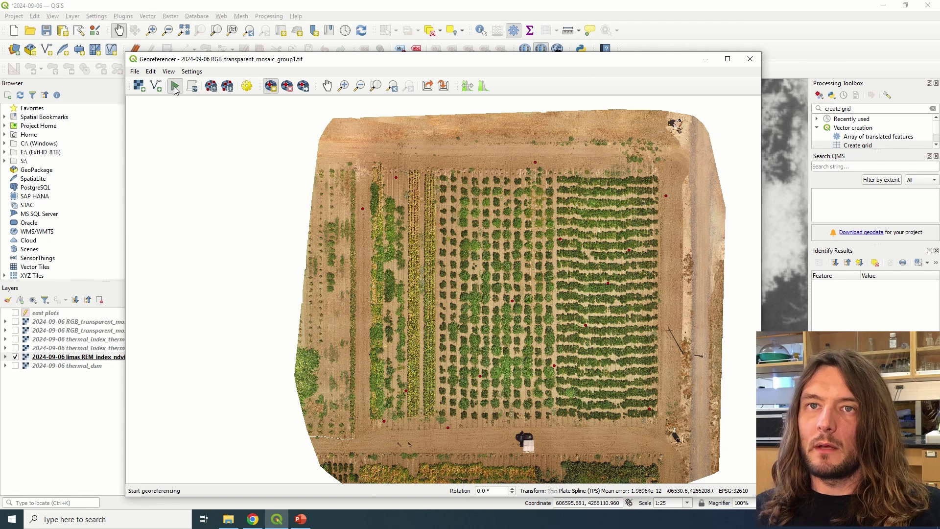
# Run the georeferencing of the RGB mosaic and close the Georeferencer, discarding the GCP points
pyautogui.click(174, 87)
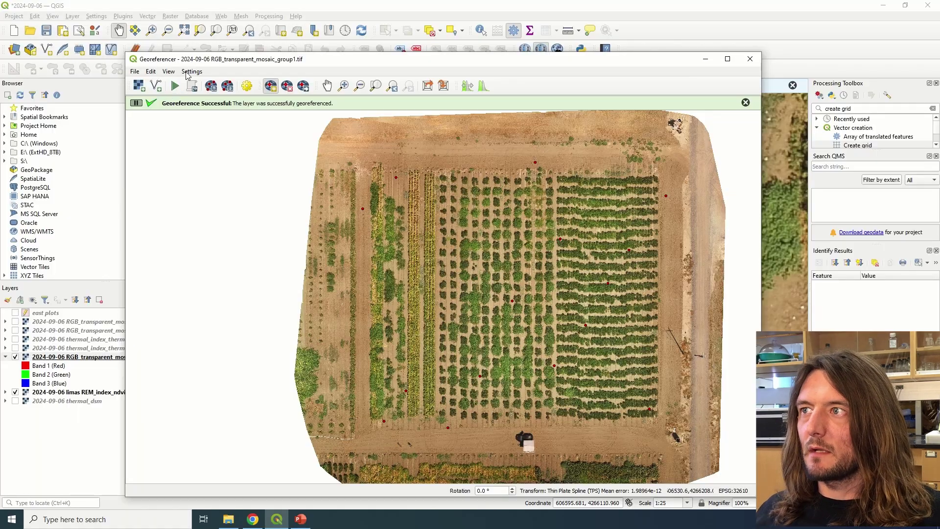
pyautogui.click(752, 60)
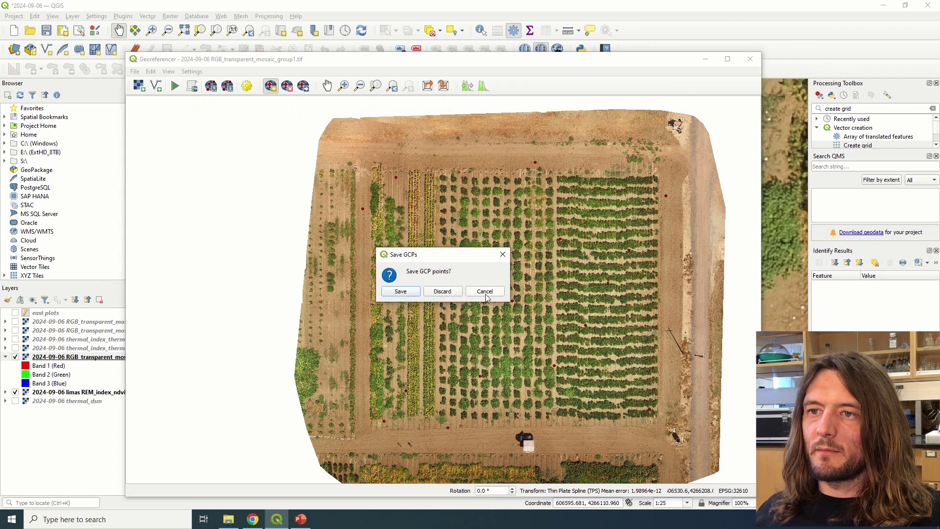
pyautogui.click(431, 291)
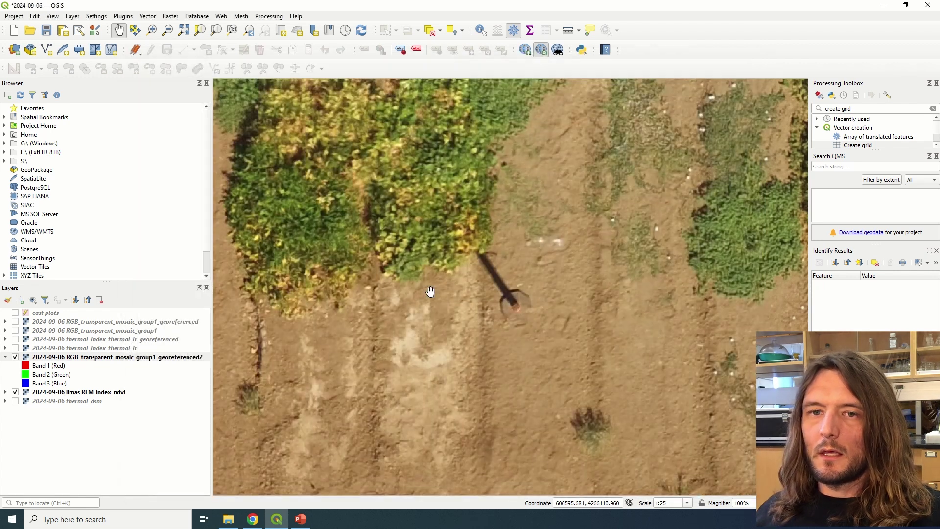
# Hide the new georeferenced2 mosaic and display the east plots over the whole NDVI field
pyautogui.click(15, 357)
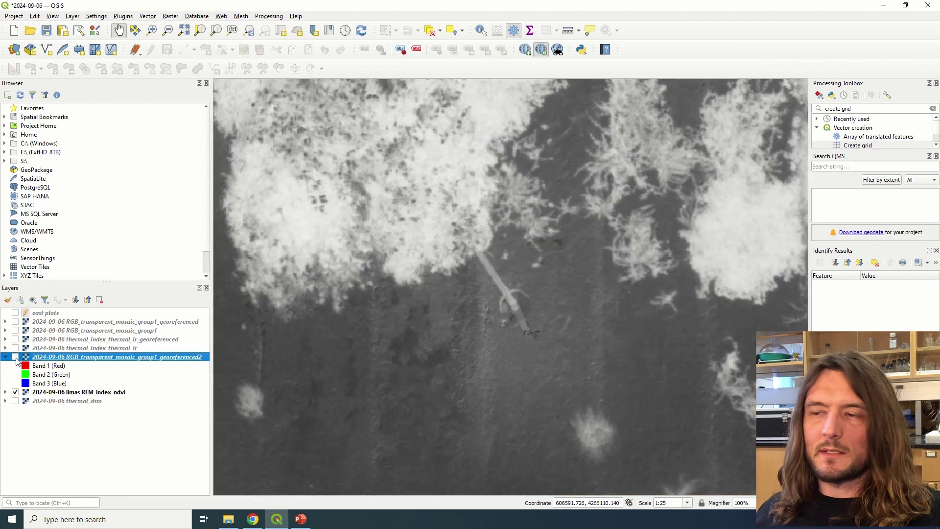
pyautogui.scroll(-1, 361, 274)
pyautogui.scroll(-4, 361, 274)
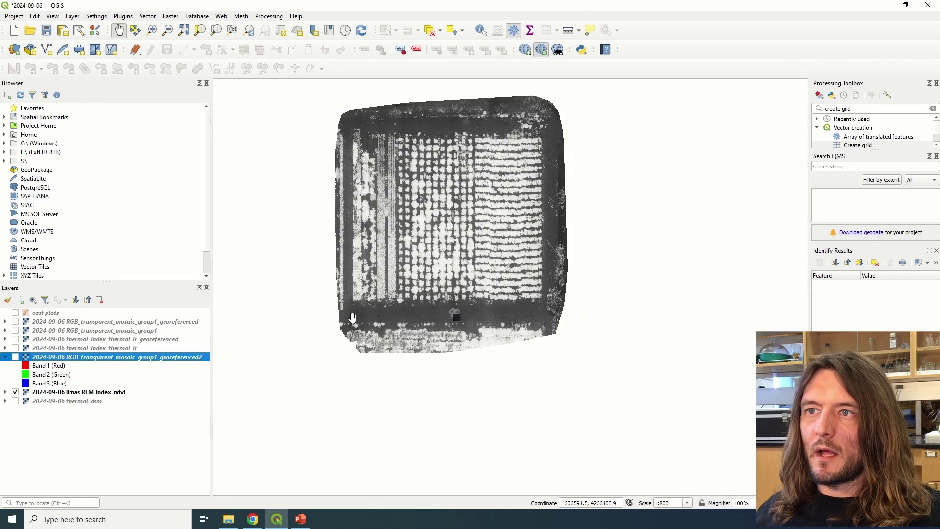
pyautogui.scroll(1, 424, 193)
pyautogui.scroll(-1, 424, 193)
pyautogui.scroll(1, 425, 182)
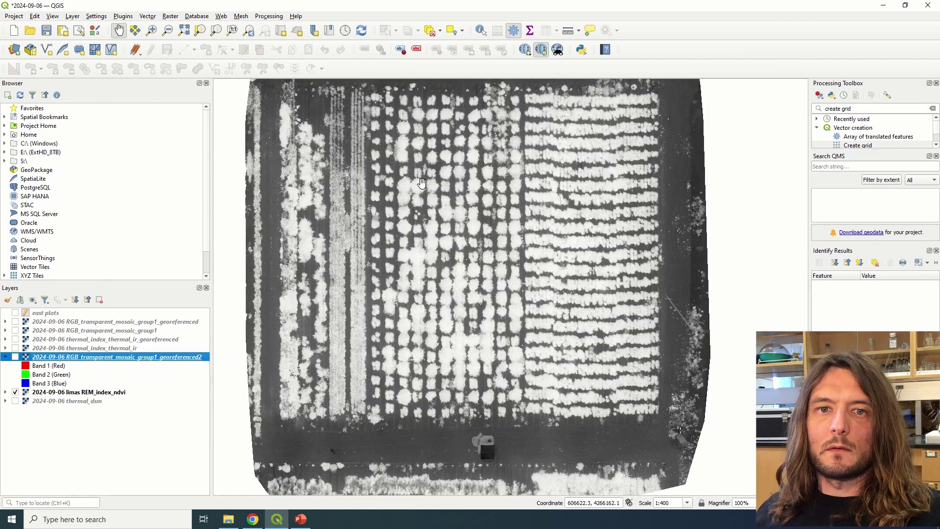
pyautogui.click(15, 313)
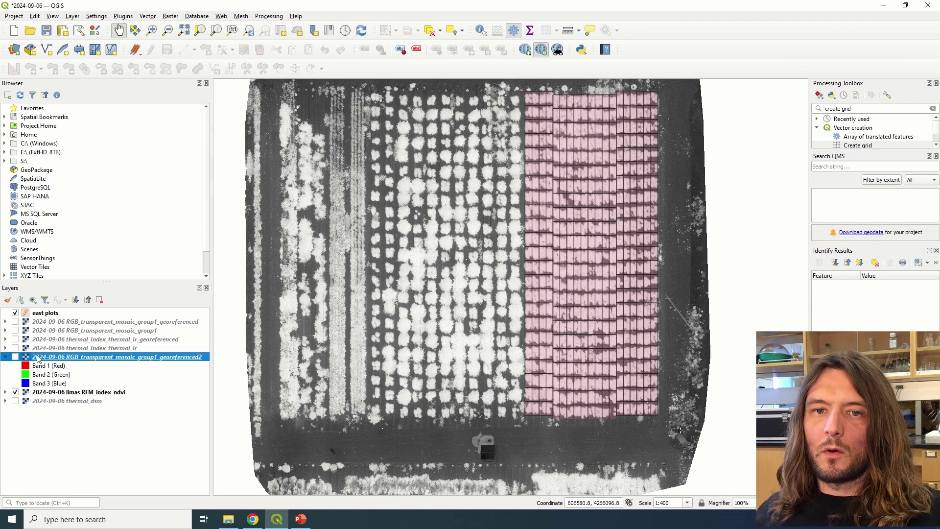
# Display the original RGB_transparent_mosaic_group1 layer beneath the east plots to check how the plot grid lines up with it
pyautogui.click(15, 331)
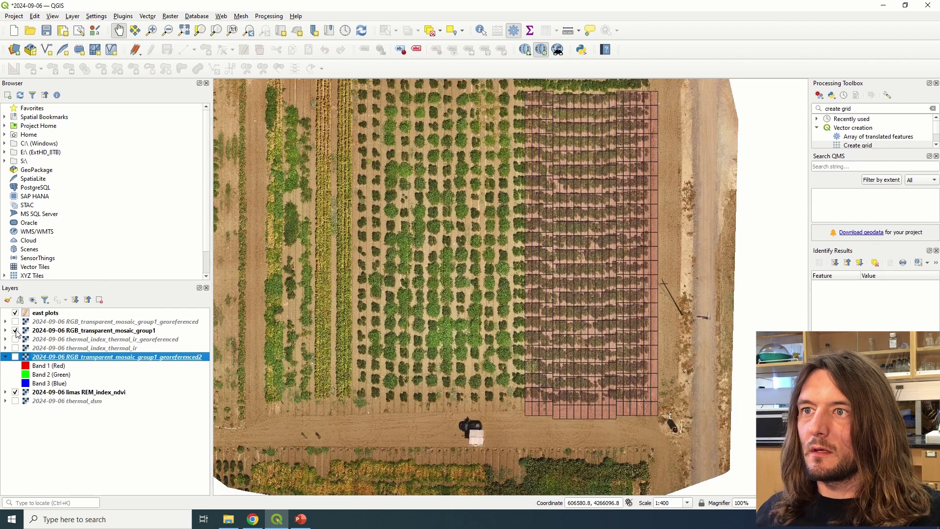
pyautogui.scroll(-1, 313, 352)
pyautogui.scroll(1, 310, 352)
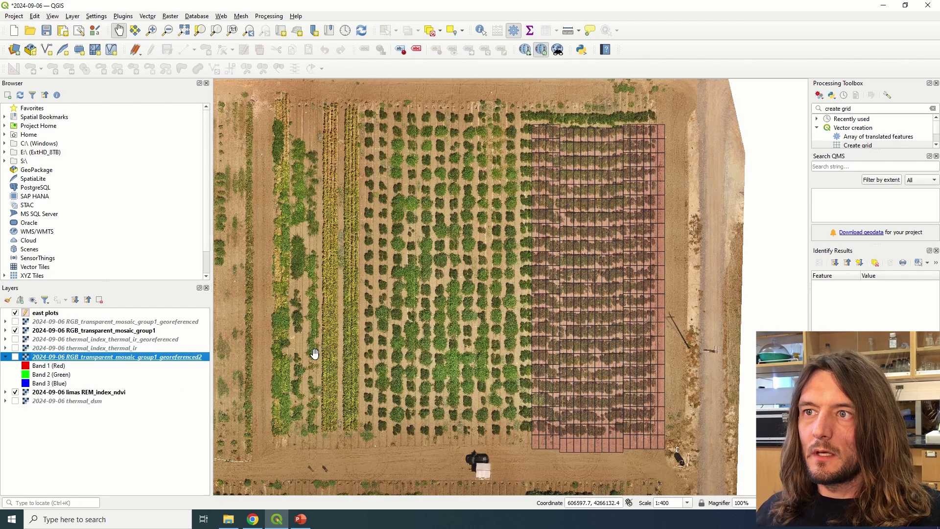
pyautogui.moveTo(338, 331); pyautogui.dragTo(338, 341)
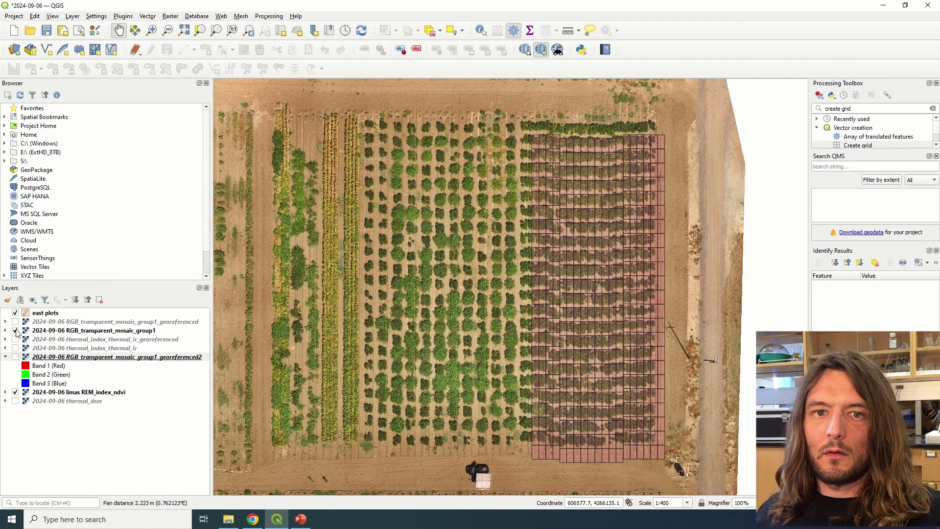
# Show the georeferenced2 mosaic and toggle the original RGB mosaic, ending with it hidden, to compare their alignment with the east plots
pyautogui.click(15, 357)
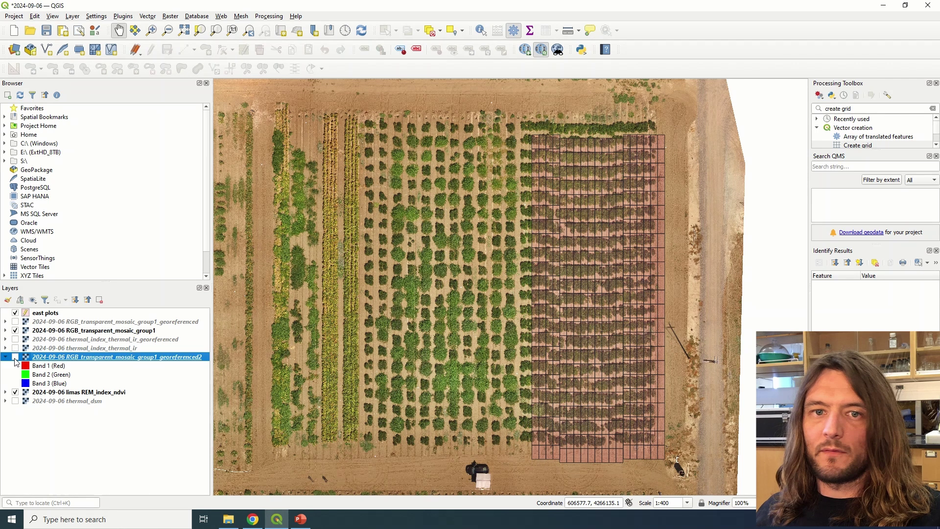
pyautogui.click(15, 331)
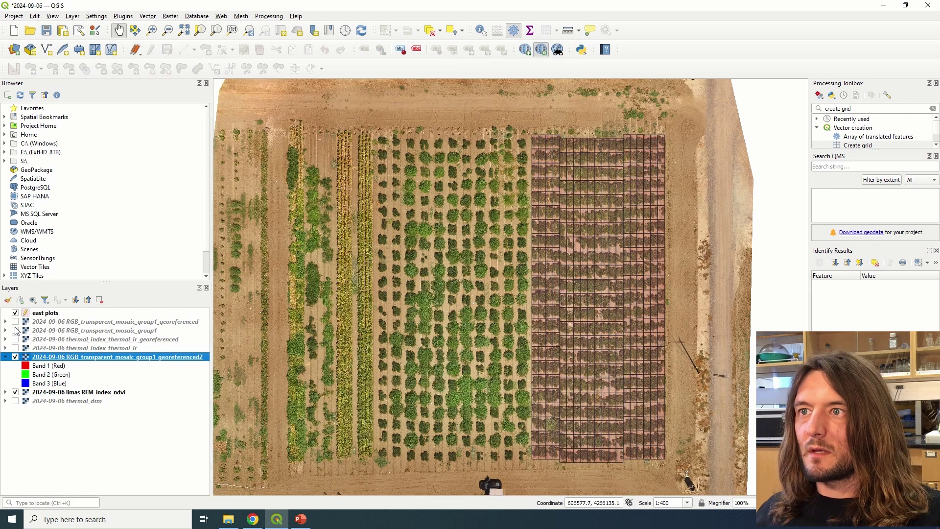
pyautogui.click(15, 330)
pyautogui.click(15, 330)
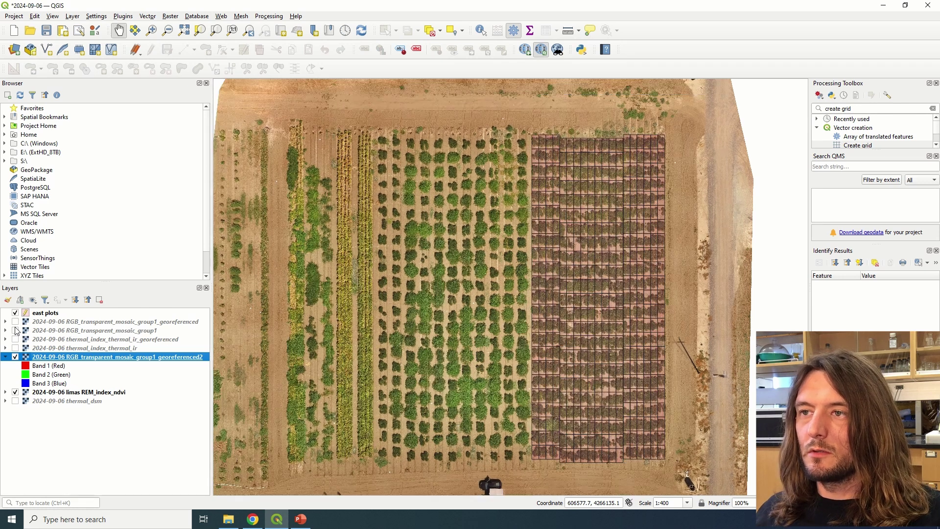
# Toggle the georeferenced2 mosaic repeatedly to compare its alignment with the NDVI layer and east plots, leaving it hidden
pyautogui.click(15, 357)
pyautogui.click(15, 357)
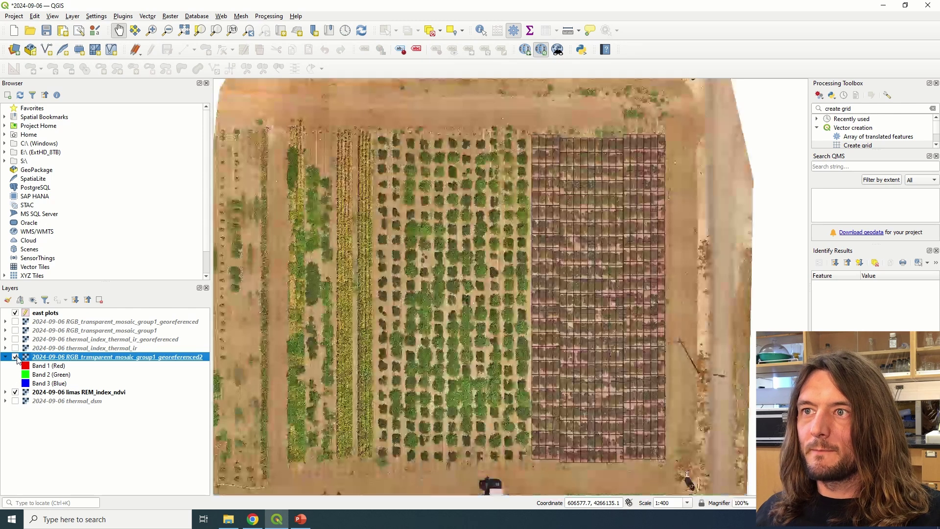
pyautogui.click(15, 357)
pyautogui.click(15, 357)
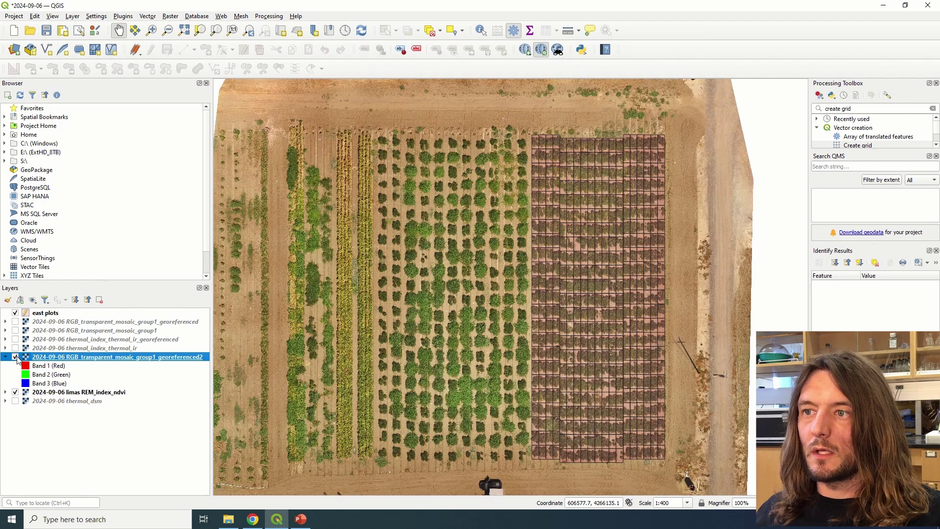
pyautogui.click(15, 357)
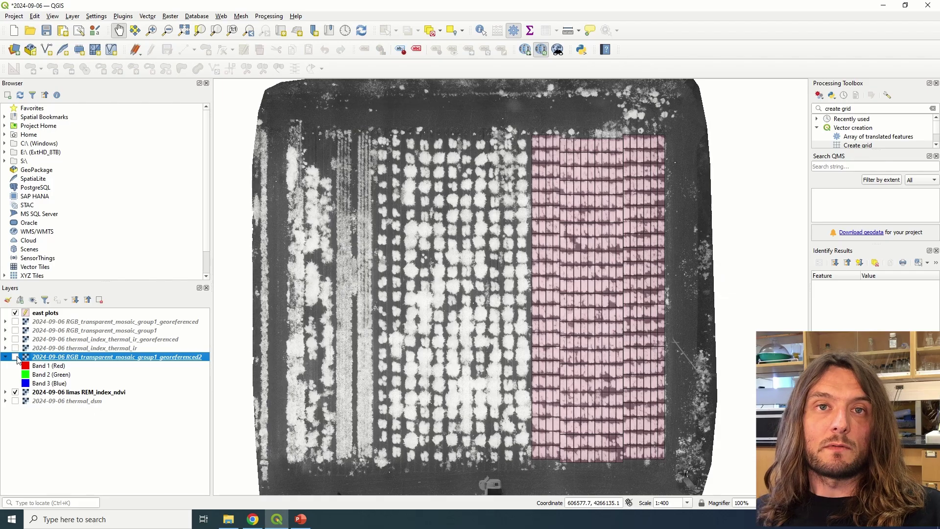